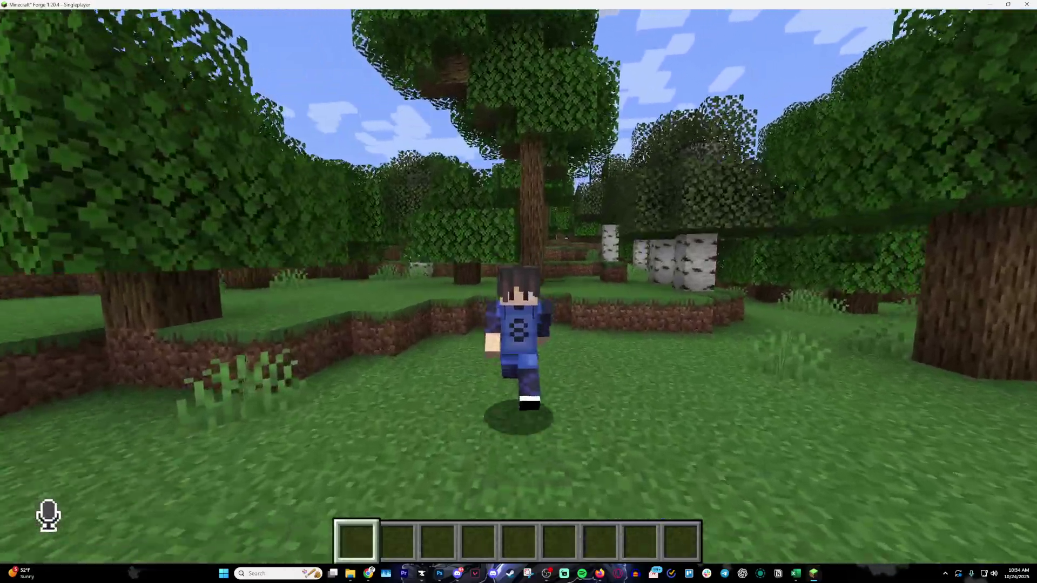
Step: Walk through the forest, cycling camera views, then show the Simple Voice Chat setup prompt in chat
{"action": "key", "text": "F5"}
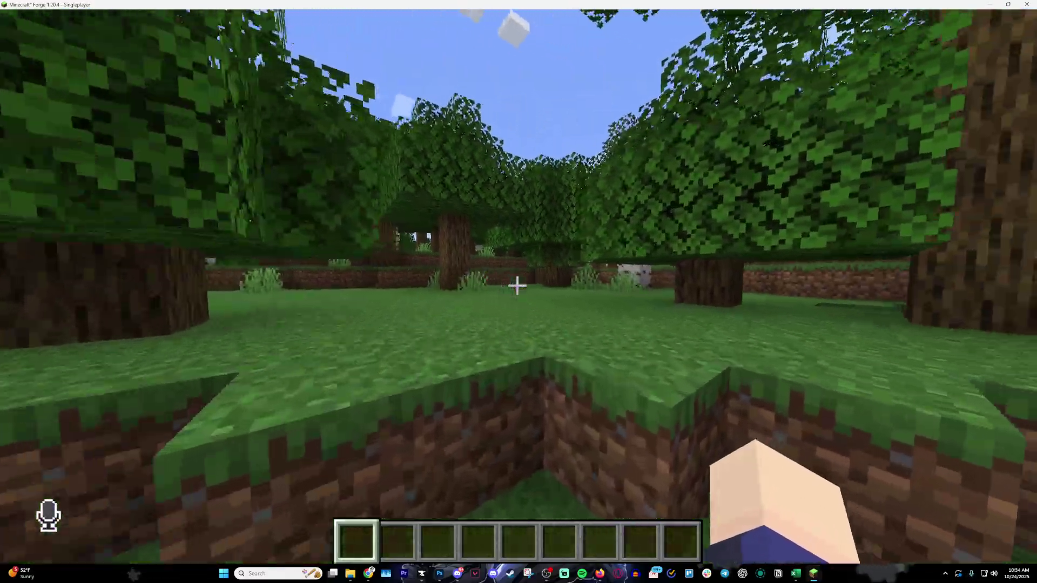
{"action": "key", "text": "w"}
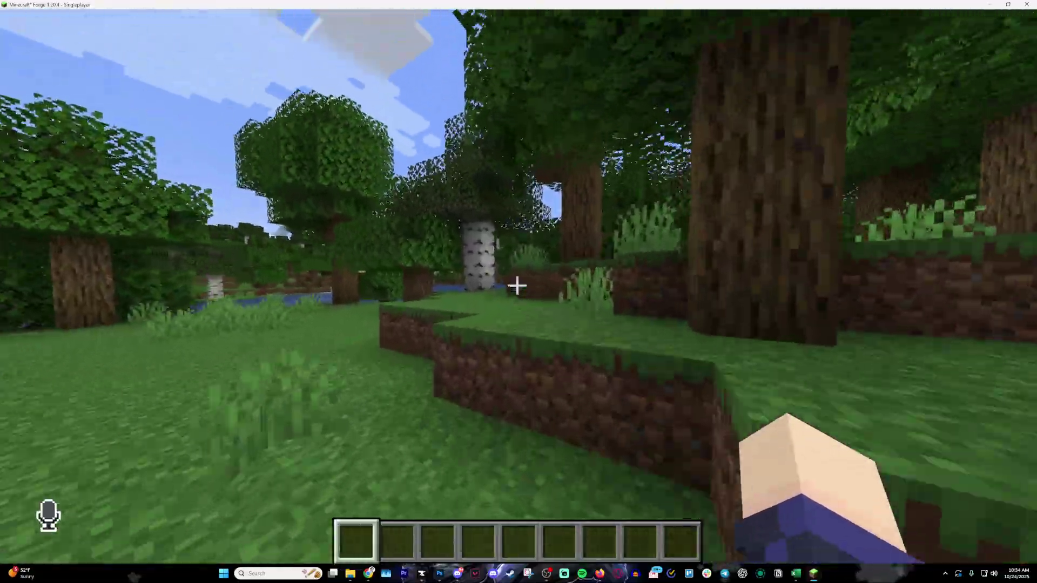
{"action": "key", "text": "w"}
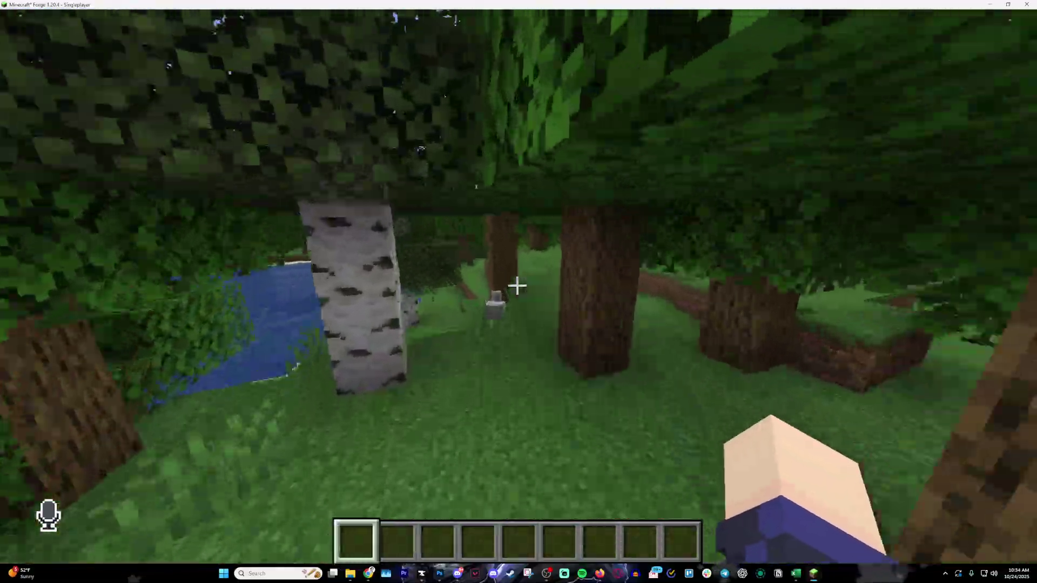
{"action": "key", "text": "F5"}
{"action": "key", "text": "F5"}
{"action": "key", "text": "F5"}
{"action": "key", "text": "F5"}
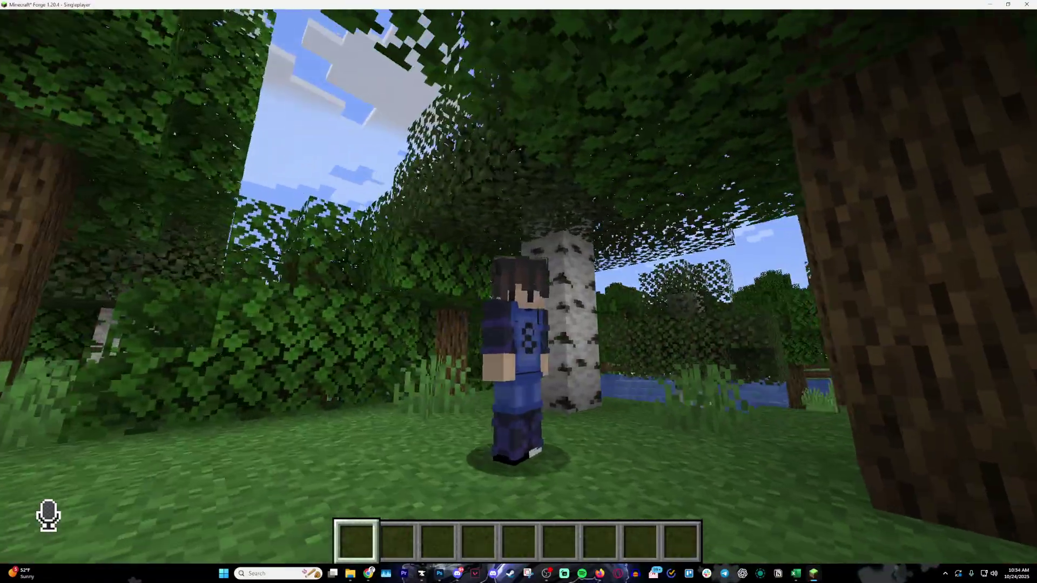
{"action": "key", "text": "t"}
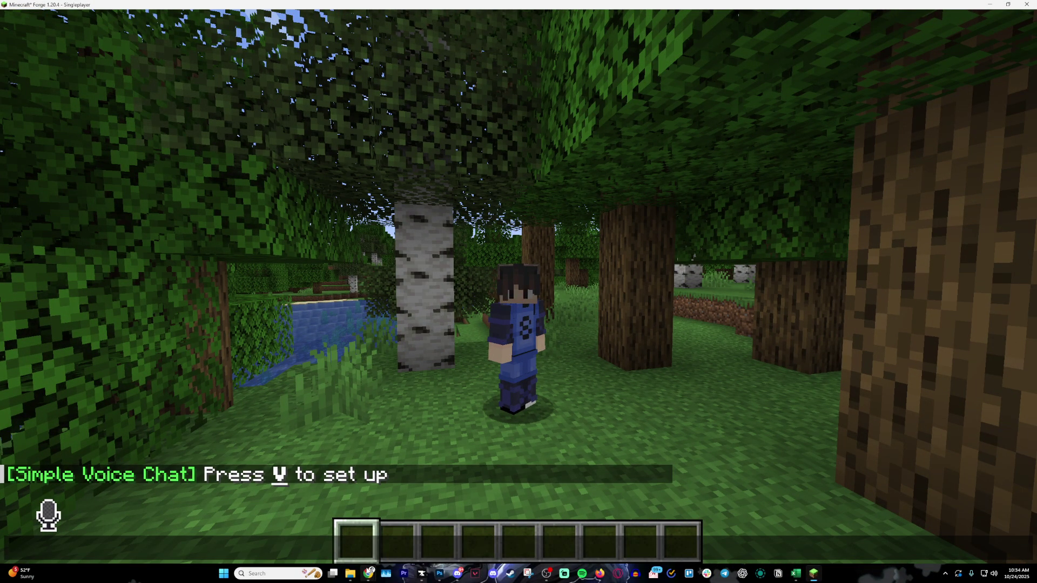
Step: Review the Simple Voice Chat Forge 1.20.4 files list and the newest file's install options
{"action": "mouse_move", "coordinate": [369, 574]}
{"action": "left_click", "coordinate": [454, 527]}
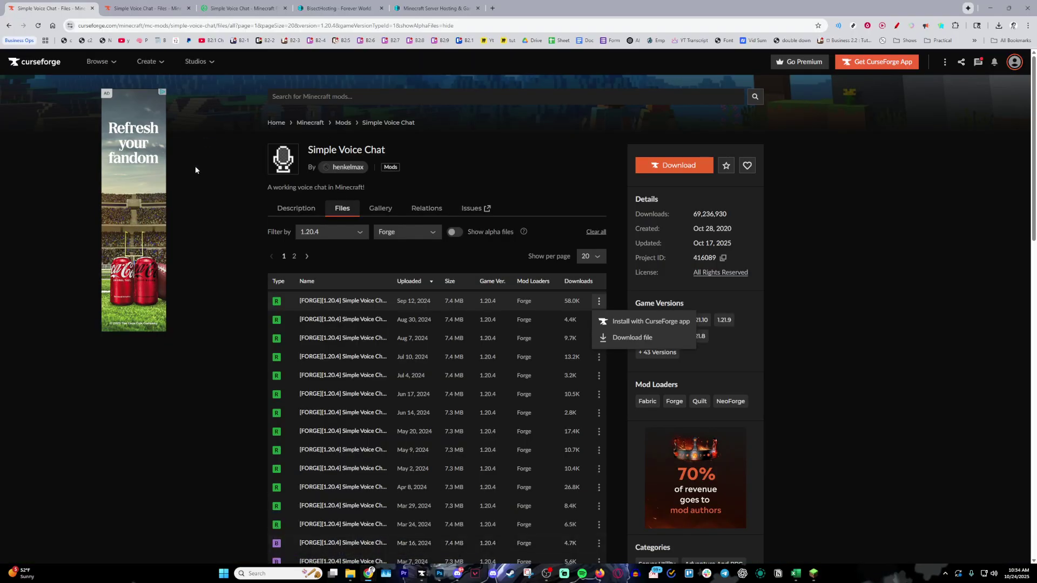
{"action": "left_click", "coordinate": [466, 146]}
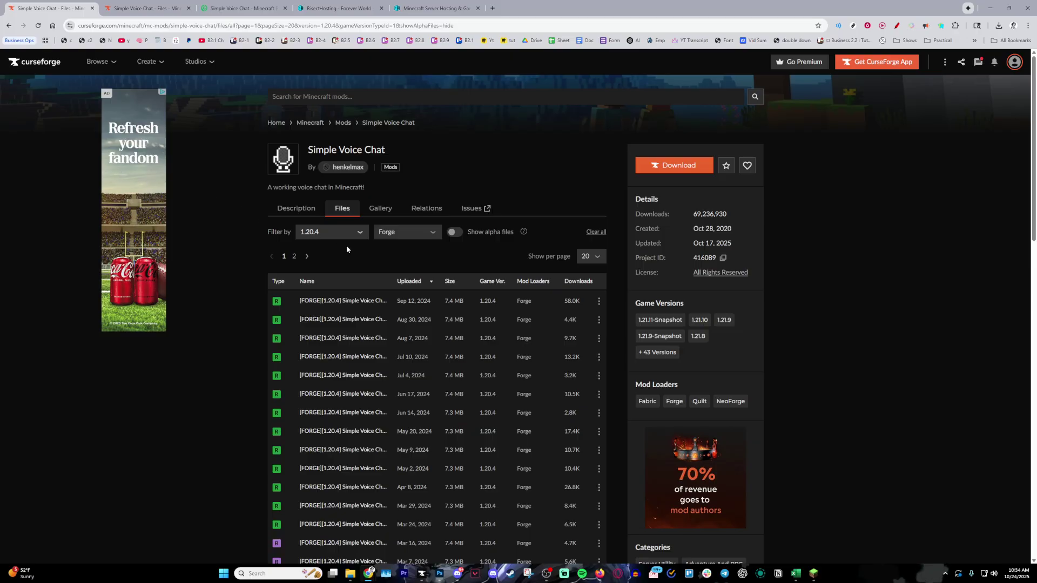
{"action": "left_click_drag", "start_coordinate": [388, 151], "coordinate": [307, 151]}
{"action": "left_click", "coordinate": [439, 152]}
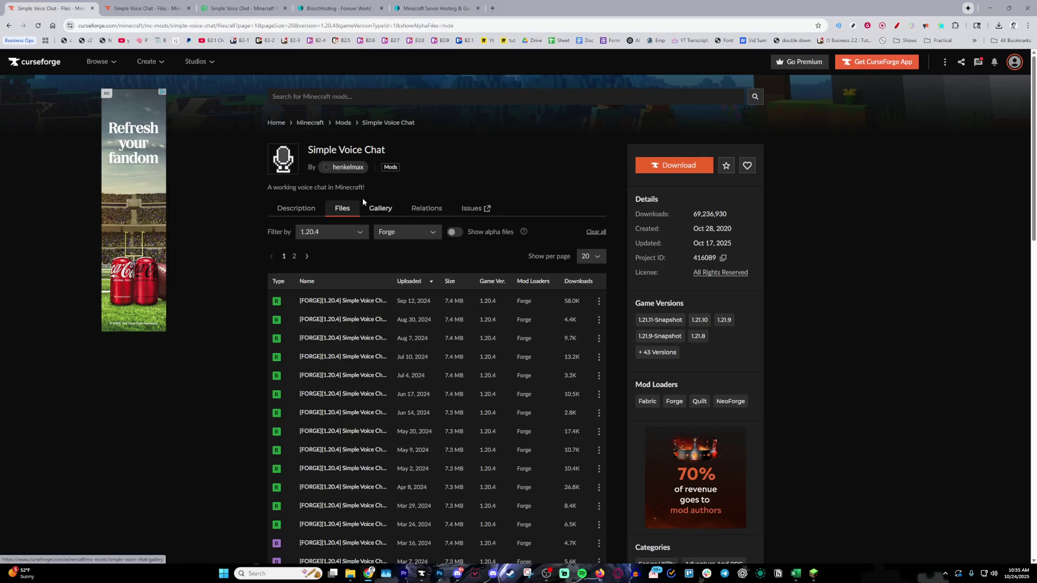
{"action": "left_click", "coordinate": [599, 302]}
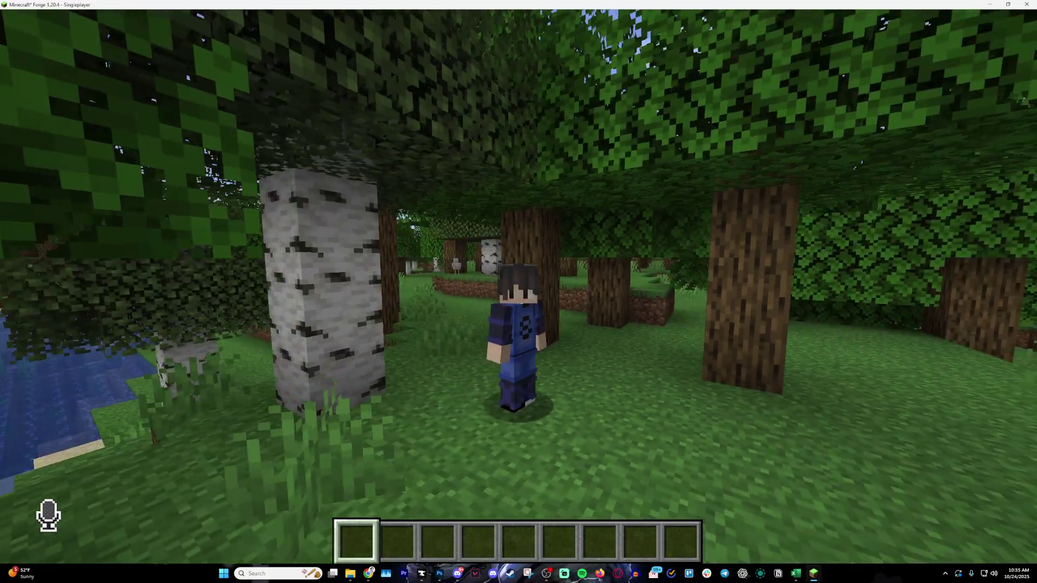
Step: Walk in first person past the trees and along the river into the leaf bushes
{"action": "key", "text": "F5"}
{"action": "key", "text": "w"}
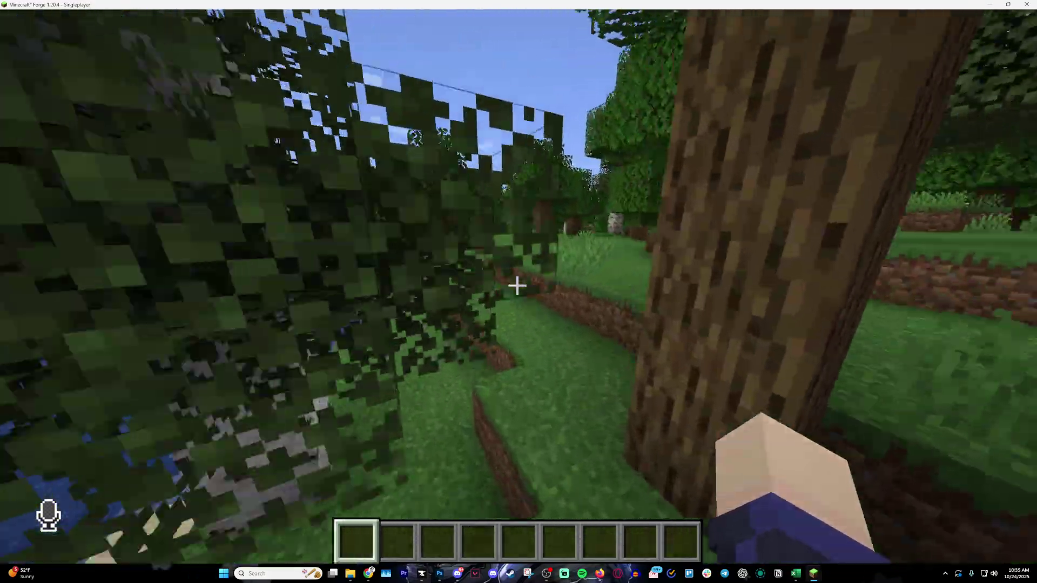
{"action": "key", "text": "w"}
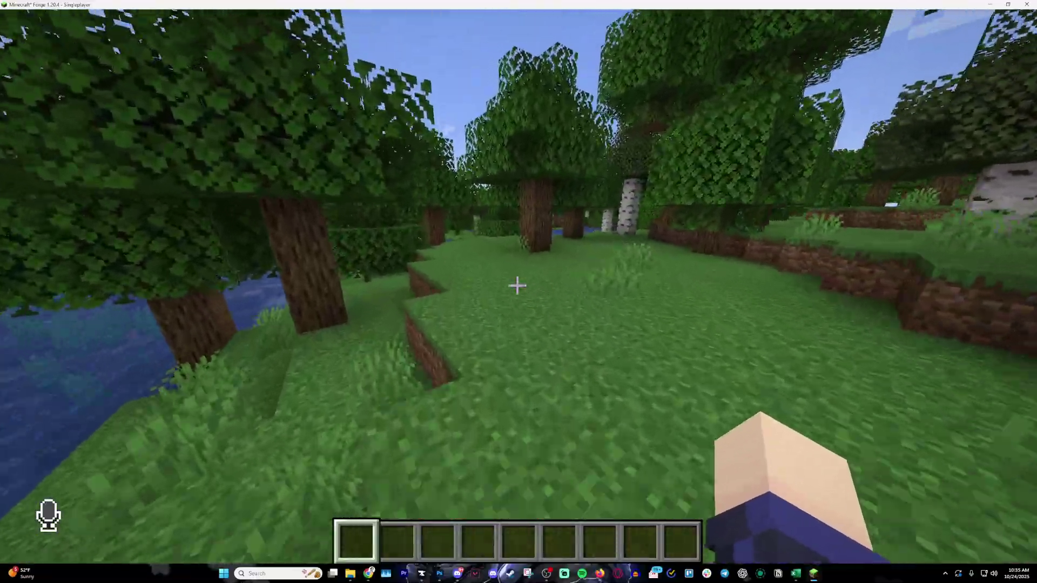
{"action": "key", "text": "w"}
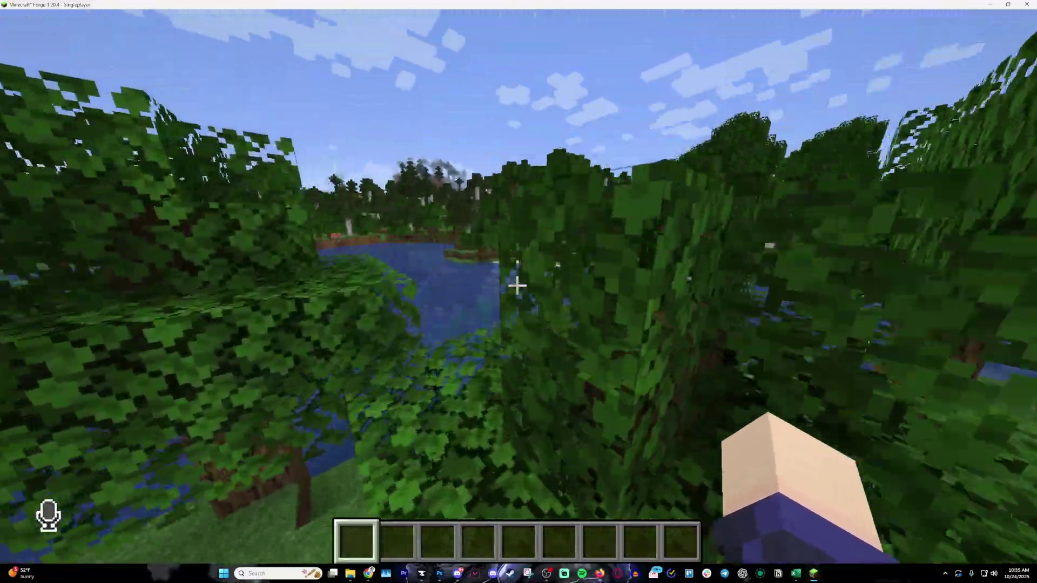
{"action": "key", "text": "w"}
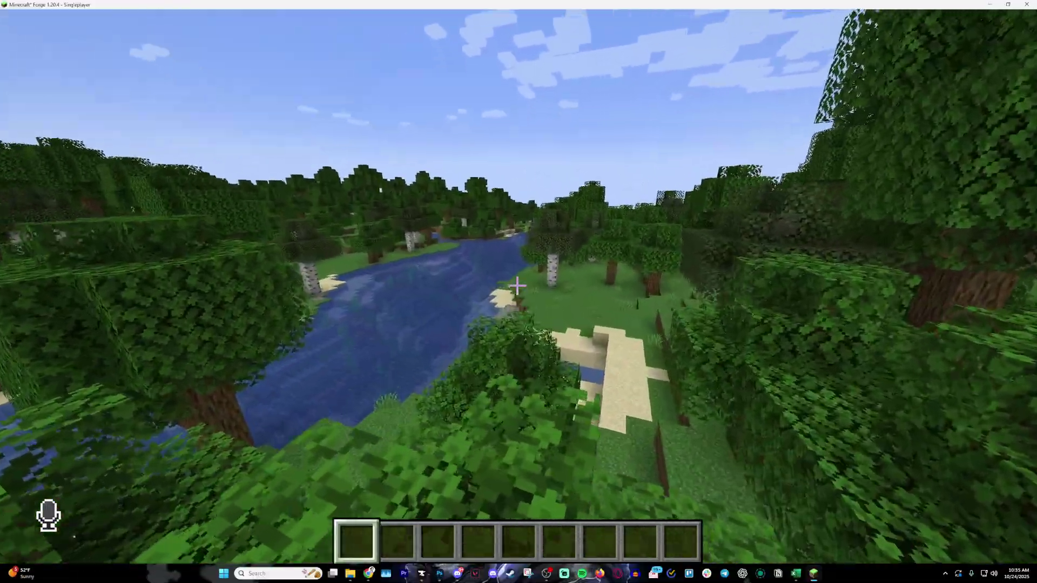
{"action": "key", "text": "alt+Tab"}
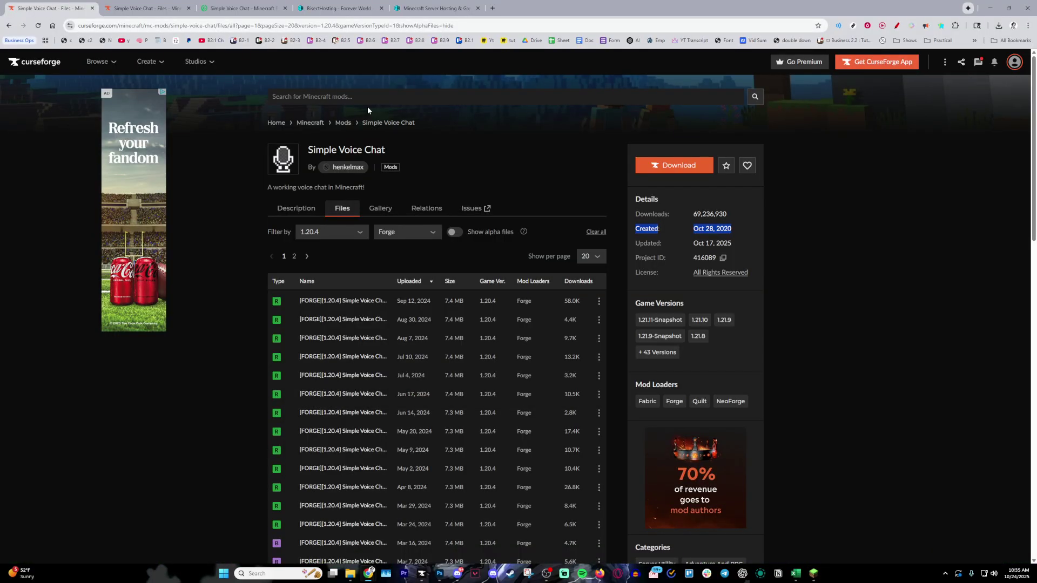
Step: Switch to the BisectHosting tab showing the server's root files and folders
{"action": "left_click", "coordinate": [336, 10]}
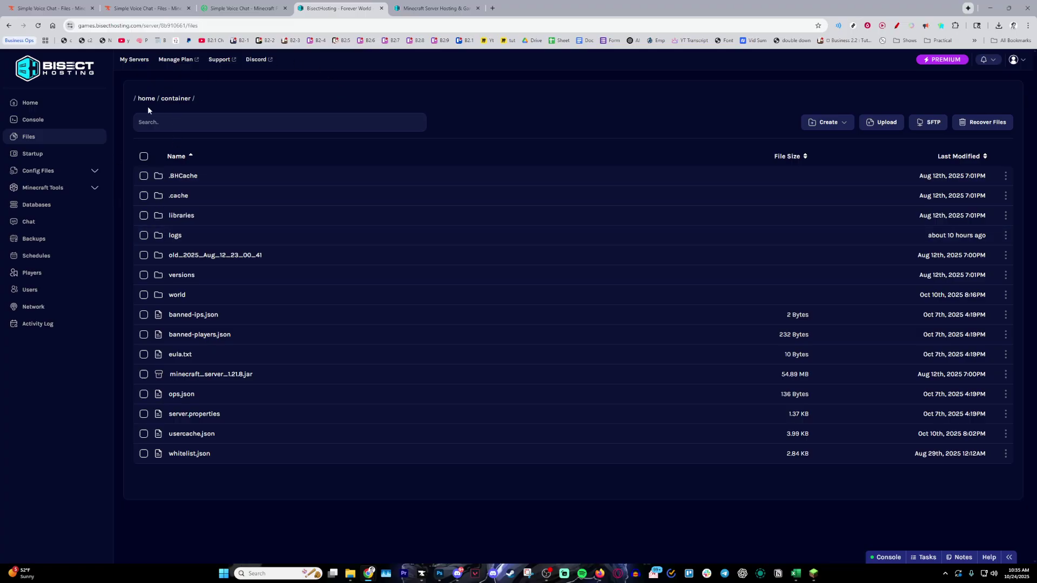
{"action": "left_click", "coordinate": [225, 10]}
{"action": "left_click_drag", "start_coordinate": [309, 90], "coordinate": [436, 98]}
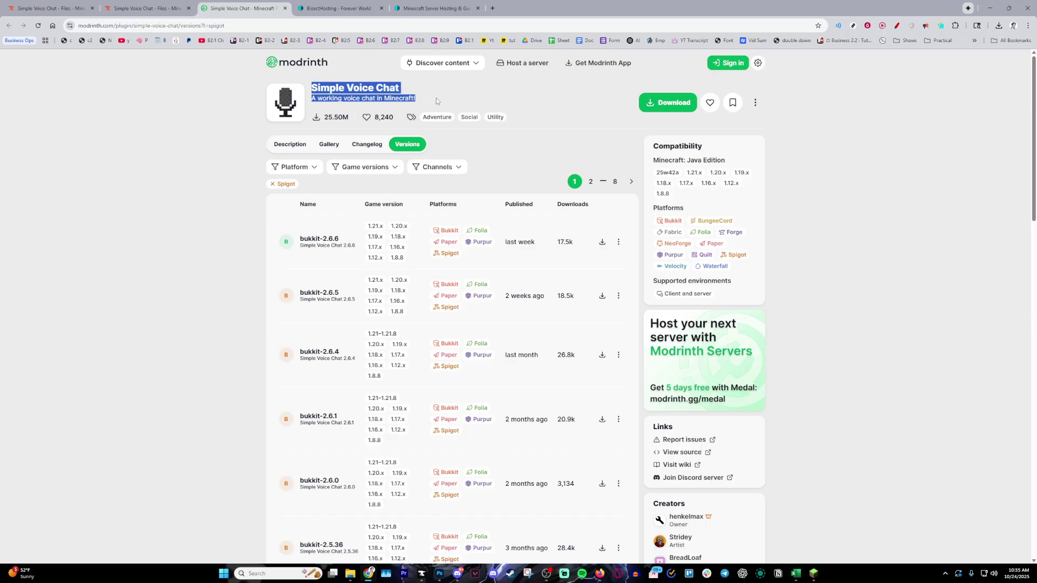
{"action": "left_click", "coordinate": [436, 94]}
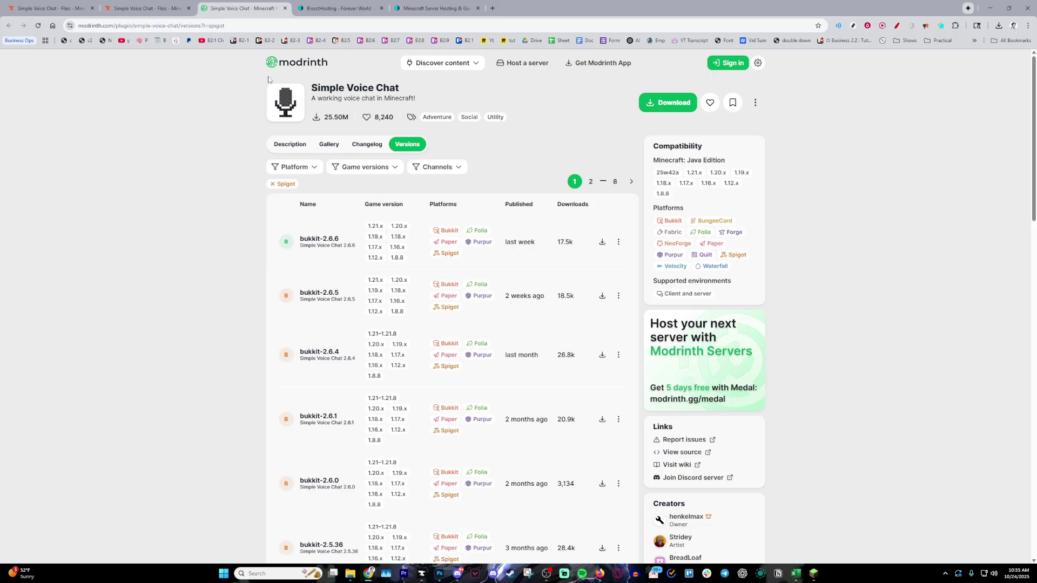
{"action": "left_click_drag", "start_coordinate": [310, 90], "coordinate": [430, 103]}
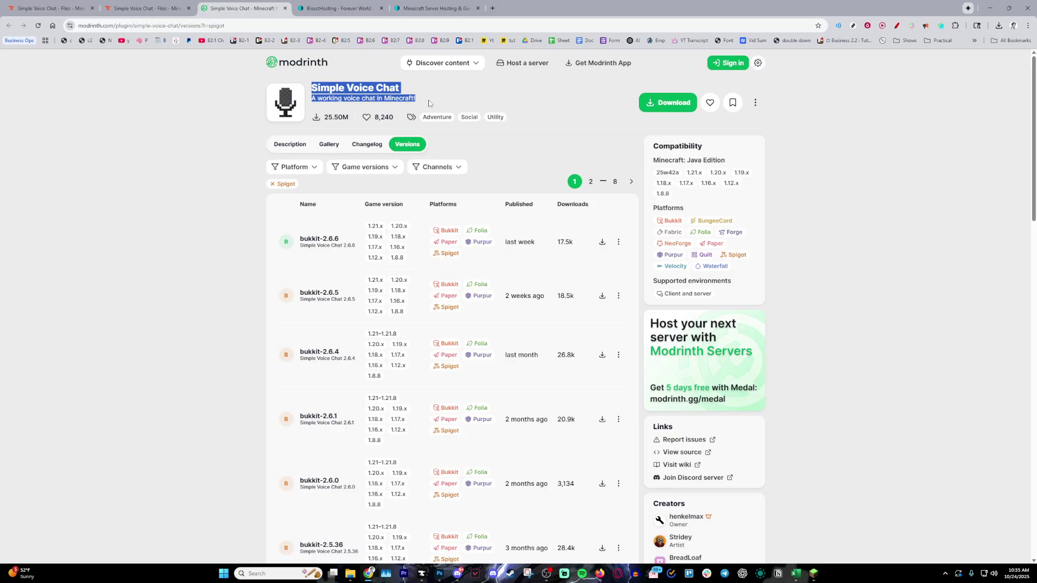
{"action": "left_click", "coordinate": [429, 104]}
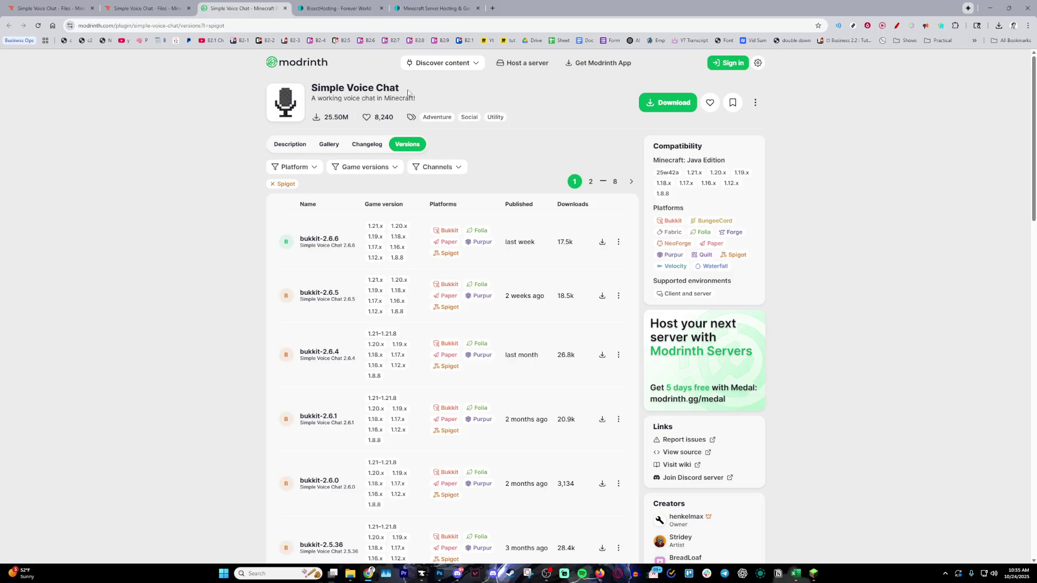
{"action": "left_click", "coordinate": [339, 8]}
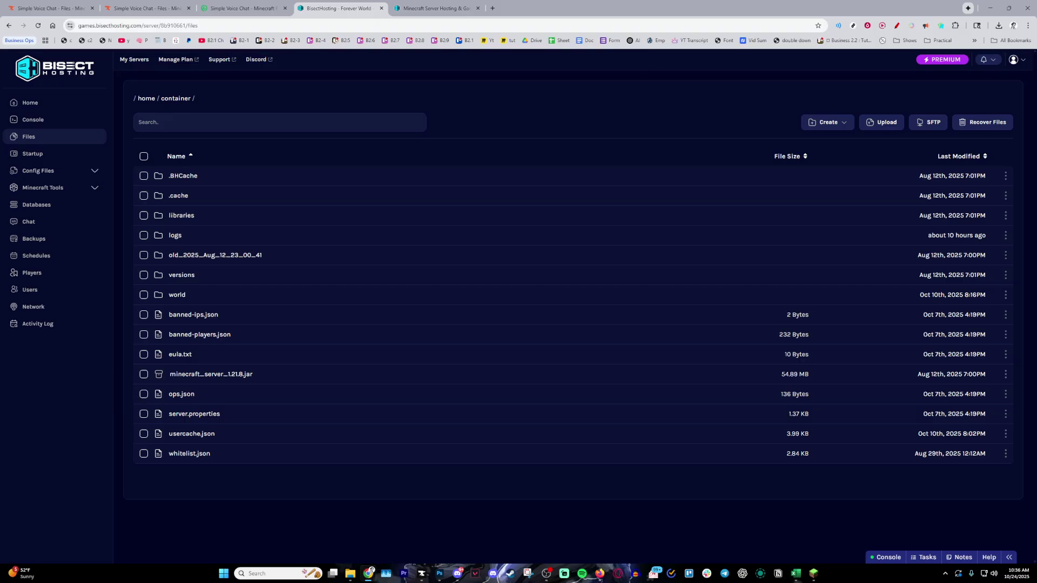
Step: Return to the Minecraft world and drop from the treetops onto the grass in third person
{"action": "right_click", "coordinate": [495, 107]}
{"action": "left_click", "coordinate": [480, 97]}
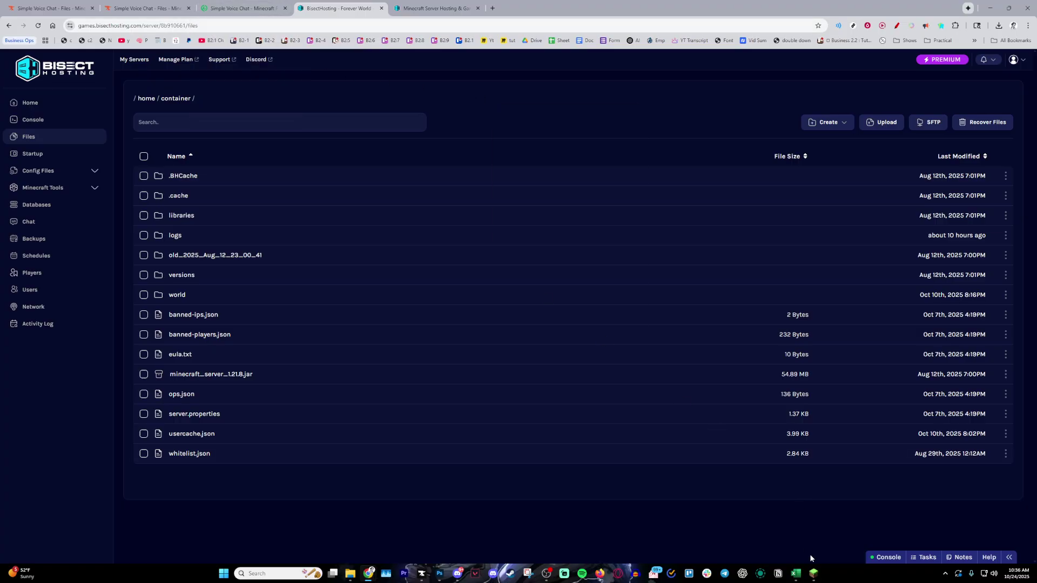
{"action": "left_click", "coordinate": [814, 573]}
{"action": "key", "text": "F5"}
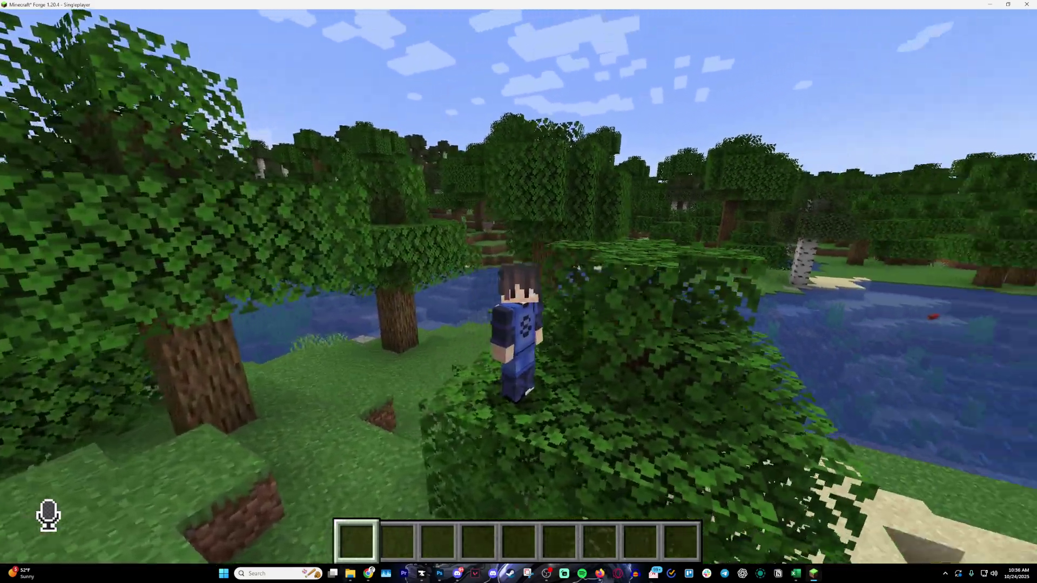
{"action": "key", "text": "w"}
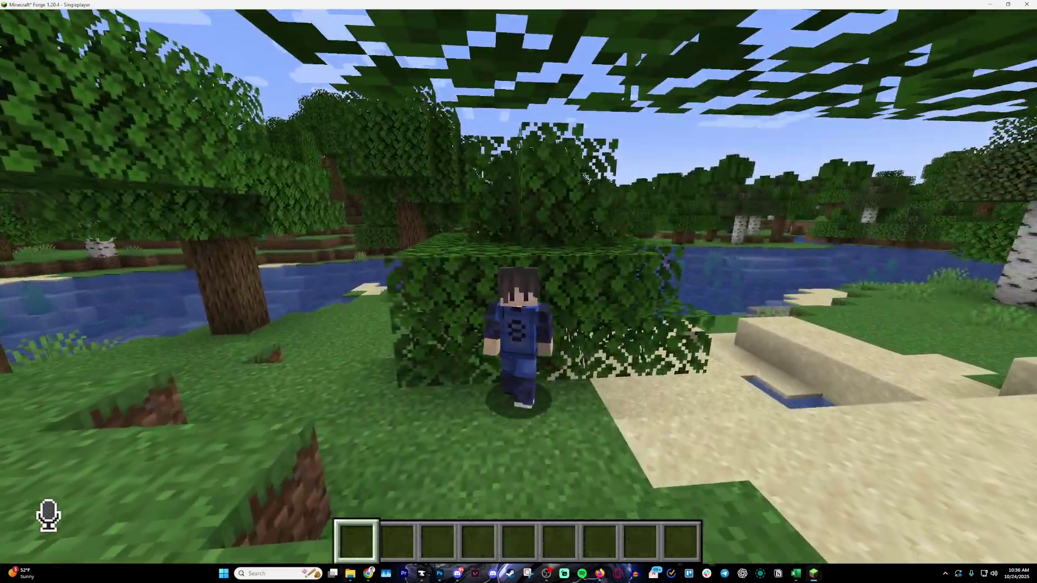